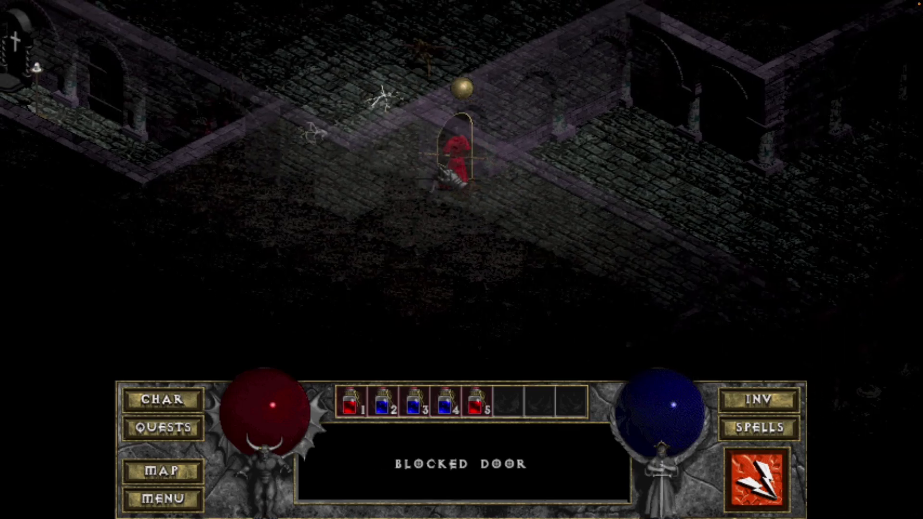
{"action": "left_click", "coordinate": [423, 176]}
{"action": "right_click", "coordinate": [437, 153]}
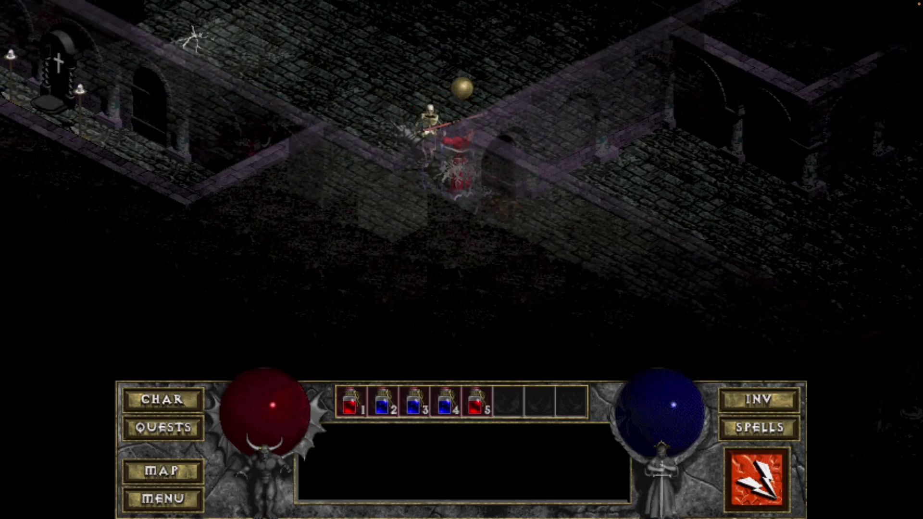
{"action": "left_click", "coordinate": [528, 102]}
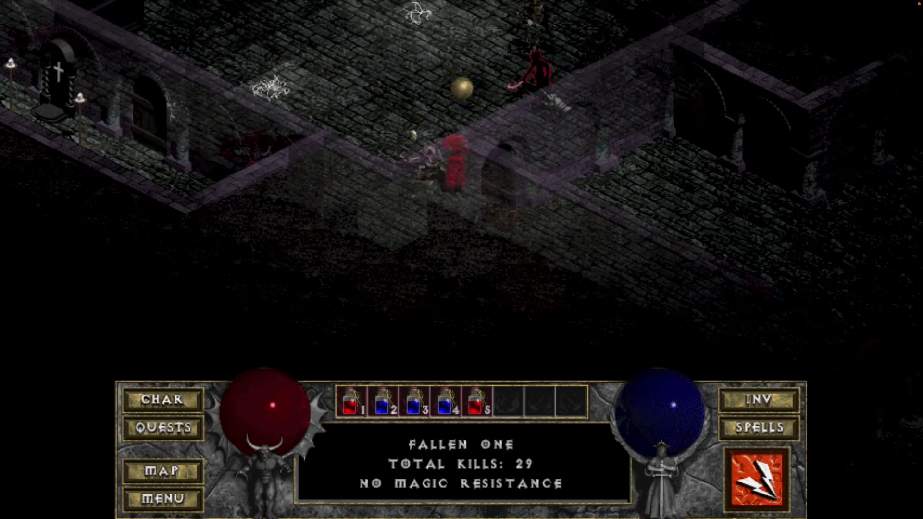
{"action": "right_click", "coordinate": [531, 110]}
{"action": "right_click", "coordinate": [524, 113]}
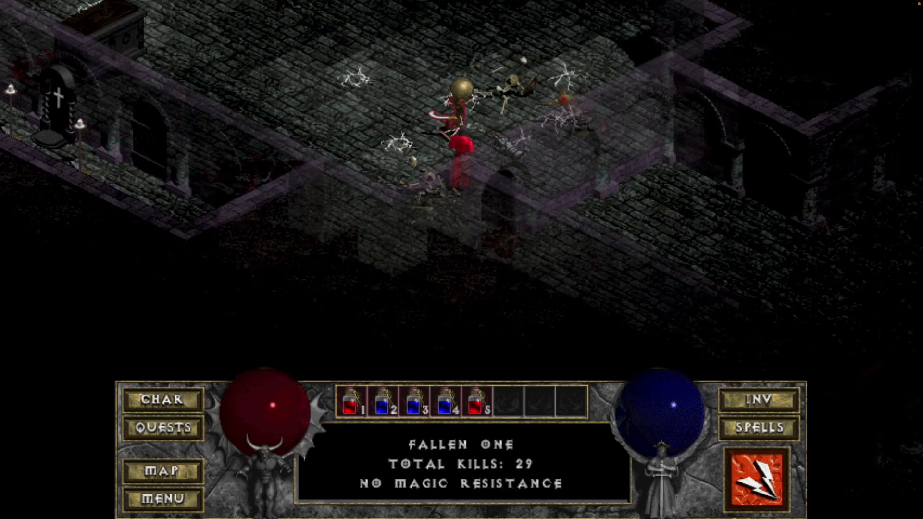
{"action": "left_click", "coordinate": [405, 146]}
{"action": "left_click", "coordinate": [369, 170]}
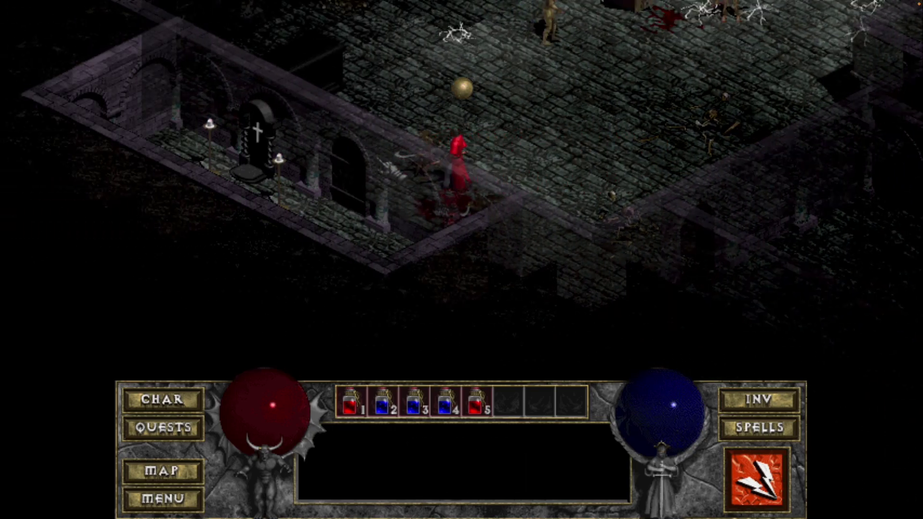
{"action": "left_click", "coordinate": [438, 161]}
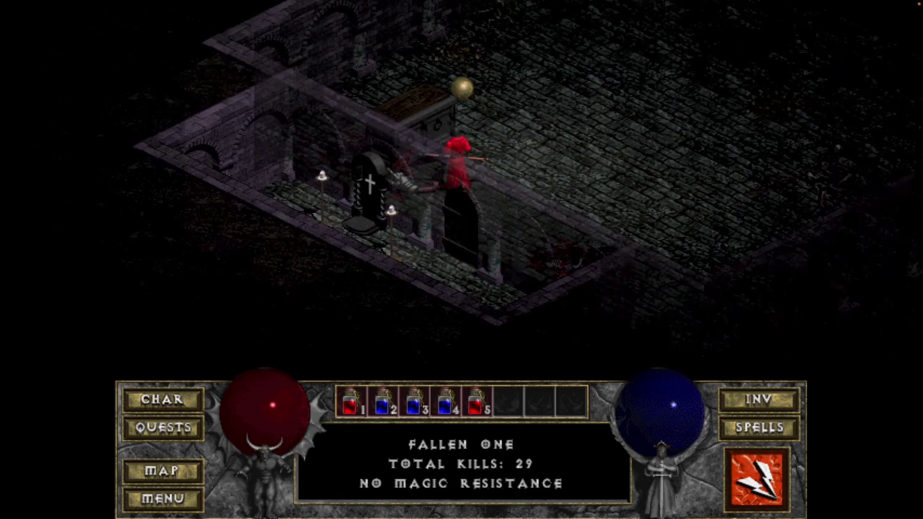
{"action": "left_click", "coordinate": [388, 168]}
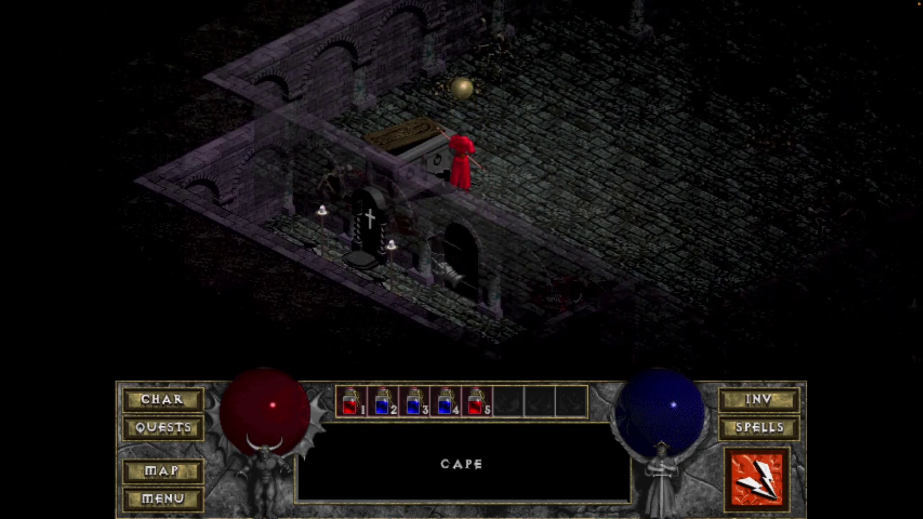
{"action": "left_click", "coordinate": [445, 253]}
{"action": "left_click", "coordinate": [343, 154]}
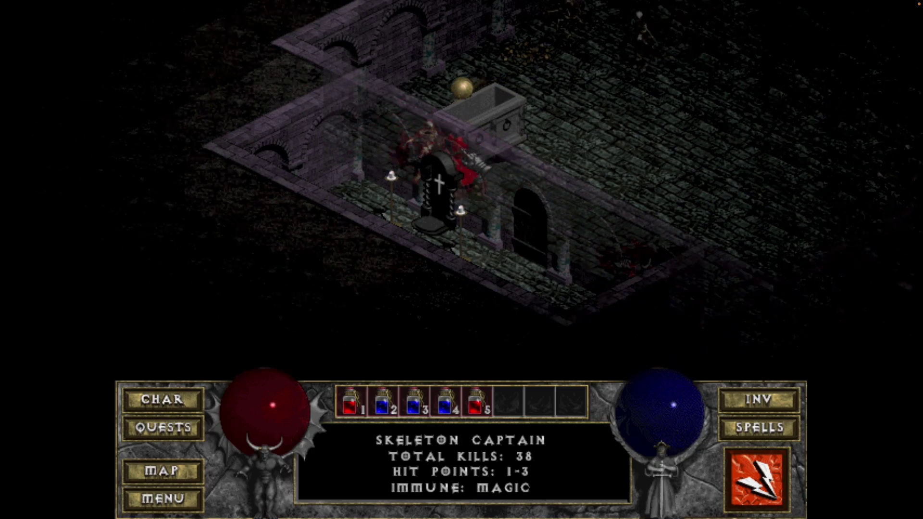
{"action": "left_click", "coordinate": [419, 140]}
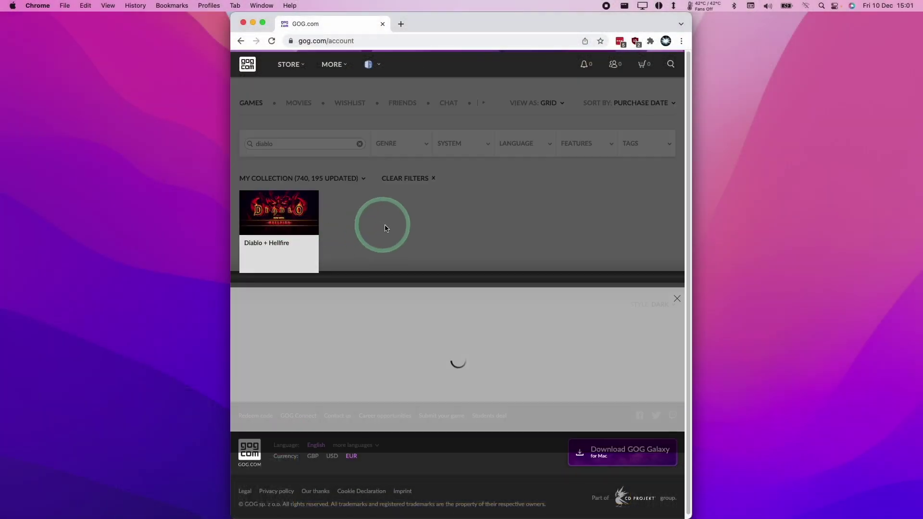
Open the Diablo + Hellfire entry in the GOG game collection and look through its offline backup installers and extras.
{"action": "left_click", "coordinate": [278, 205]}
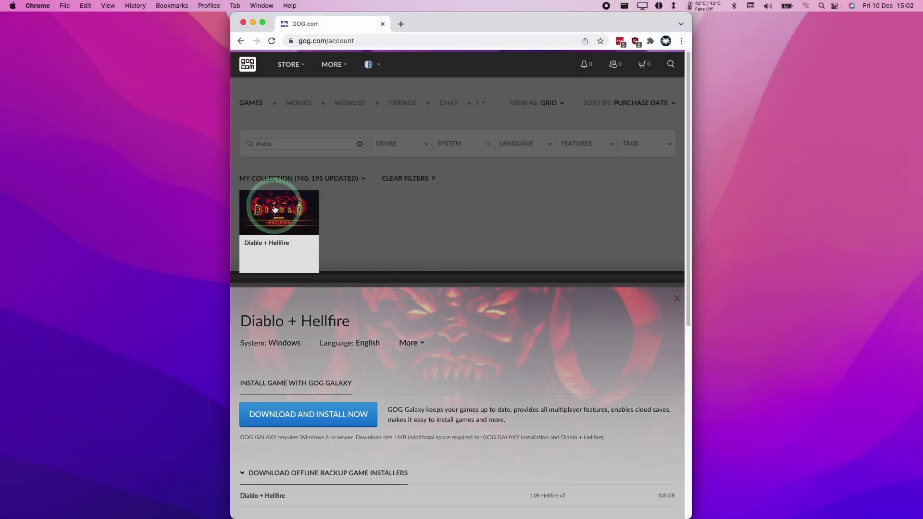
{"action": "scroll", "coordinate": [273, 203], "scroll_direction": "down", "scroll_amount": 3}
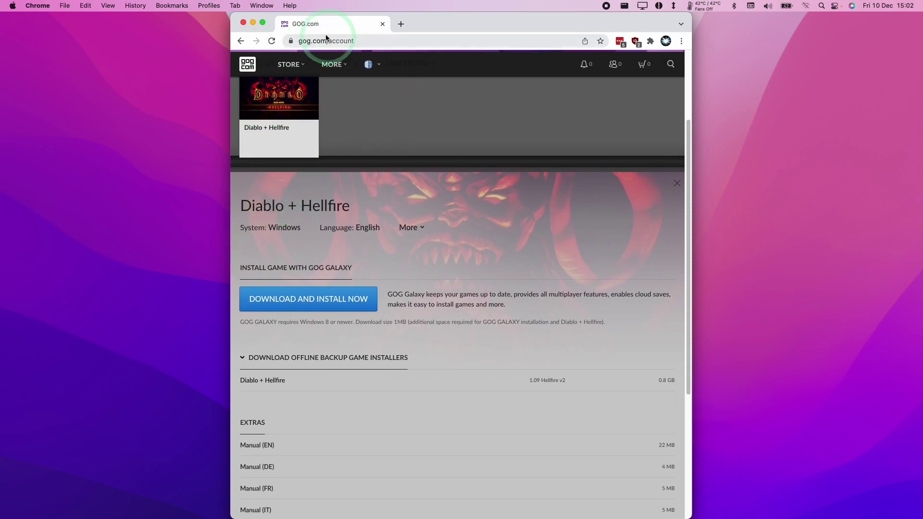
{"action": "scroll", "coordinate": [408, 177], "scroll_direction": "down", "scroll_amount": 5}
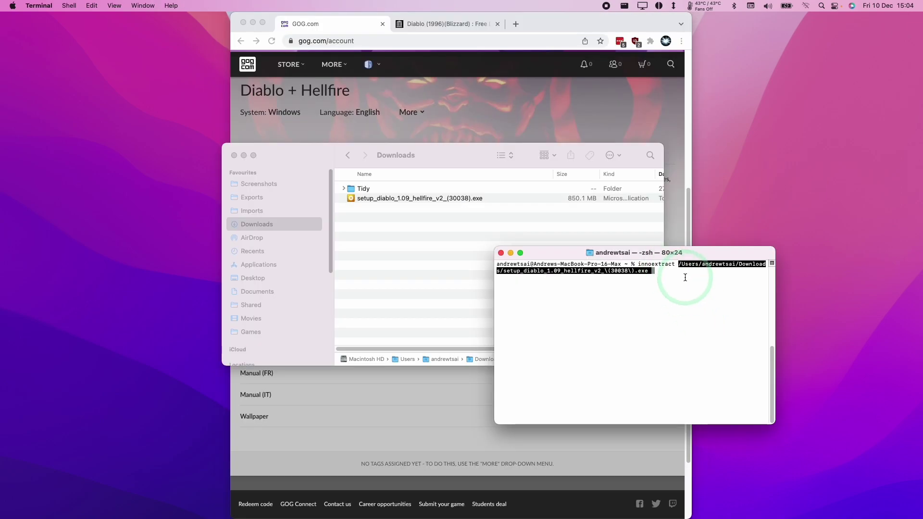
Extract setup_diablo_1.09_hellfire_v2_(30038).exe with innoextract and move the extracted DIABDAT.MPQ from the home folder to the desktop.
{"action": "key", "text": "Return"}
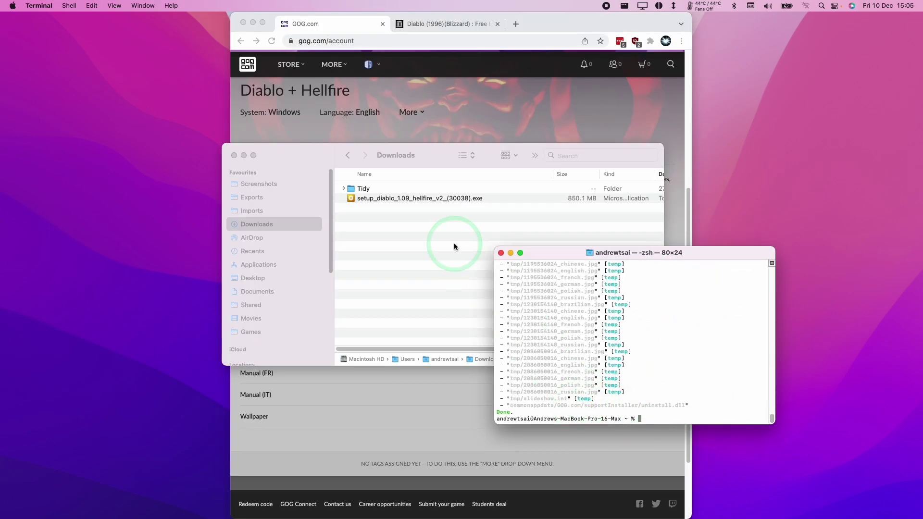
{"action": "left_click", "coordinate": [455, 246]}
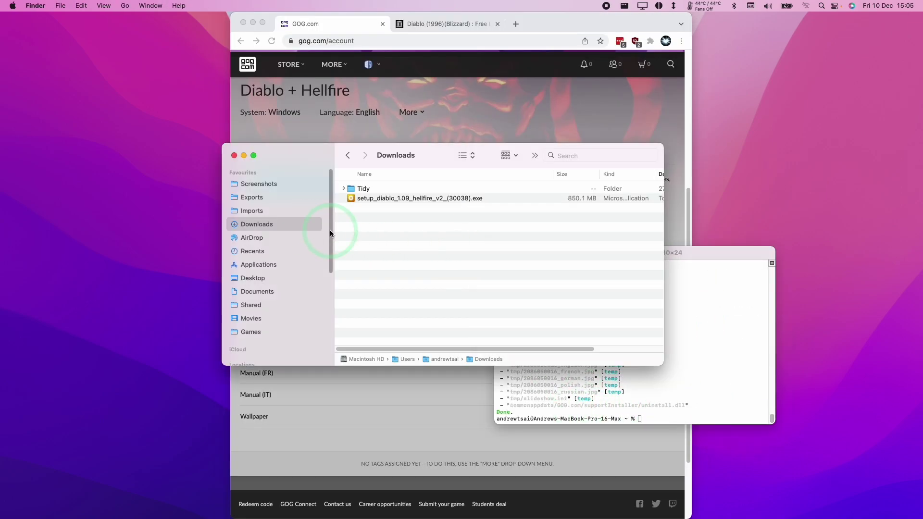
{"action": "double_click", "coordinate": [443, 360]}
{"action": "scroll", "coordinate": [420, 282], "scroll_direction": "down", "scroll_amount": 3}
{"action": "left_click", "coordinate": [387, 249]}
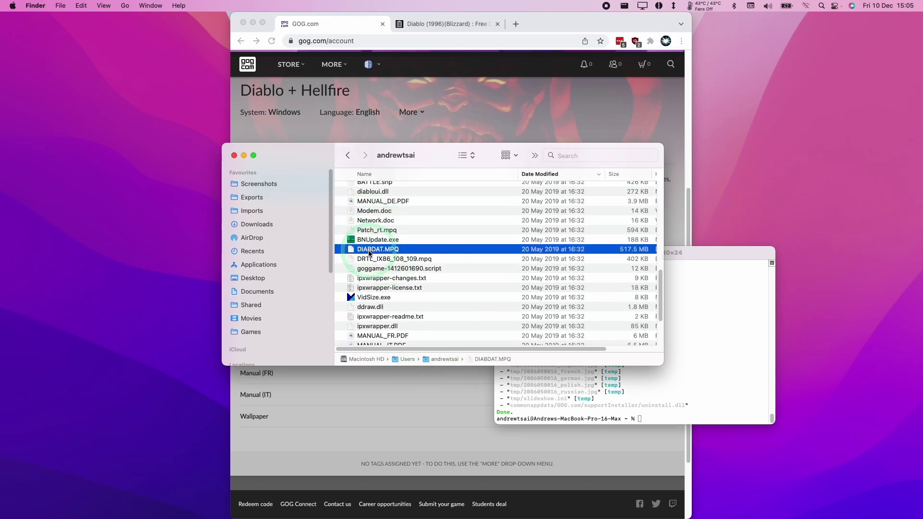
{"action": "left_click_drag", "start_coordinate": [806, 152], "coordinate": [711, 139]}
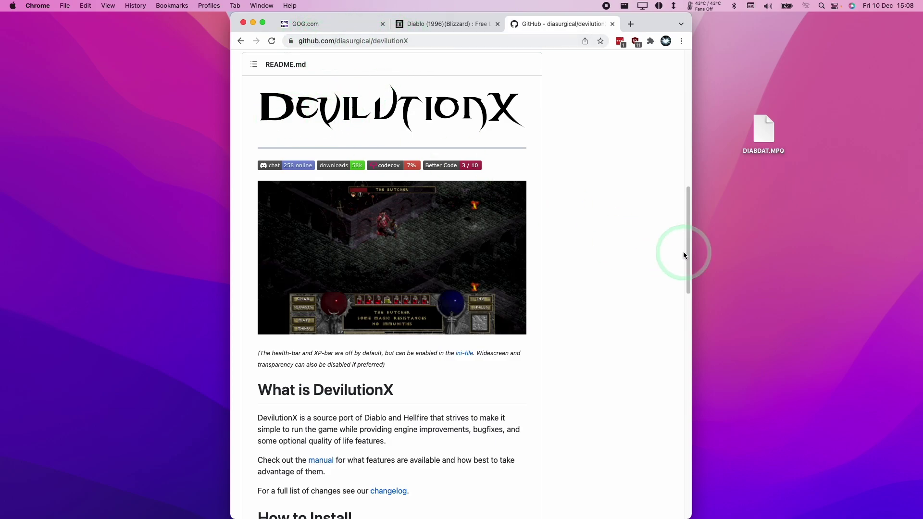
Download devilutionx-mac-x86_64.dmg from the assets of release 1.3.0 in the diasurgical/devilutionX repository.
{"action": "left_click_drag", "start_coordinate": [688, 260], "coordinate": [687, 120]}
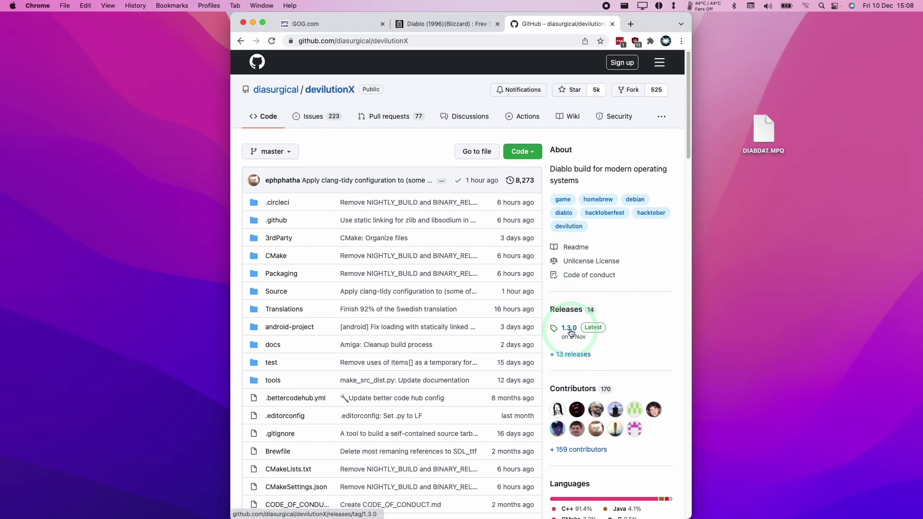
{"action": "left_click", "coordinate": [569, 333]}
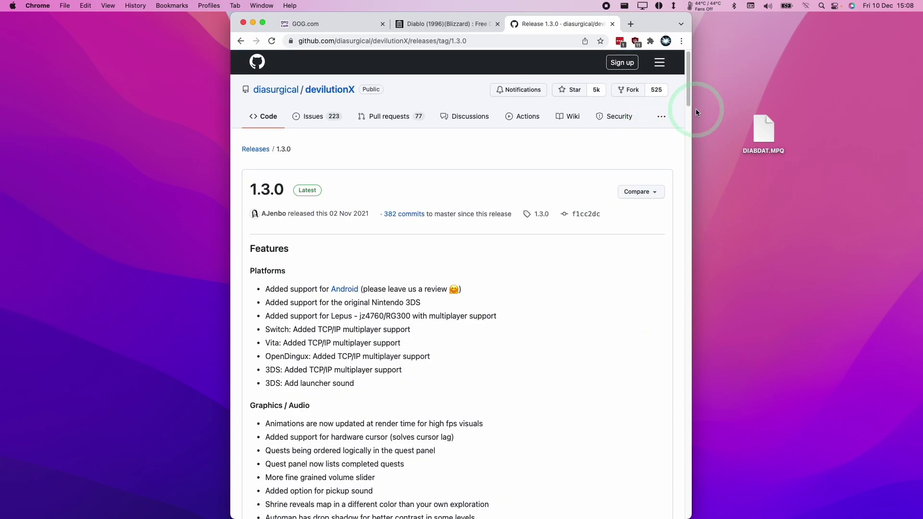
{"action": "left_click_drag", "start_coordinate": [683, 87], "coordinate": [710, 407]}
{"action": "left_click_drag", "start_coordinate": [370, 273], "coordinate": [283, 272]}
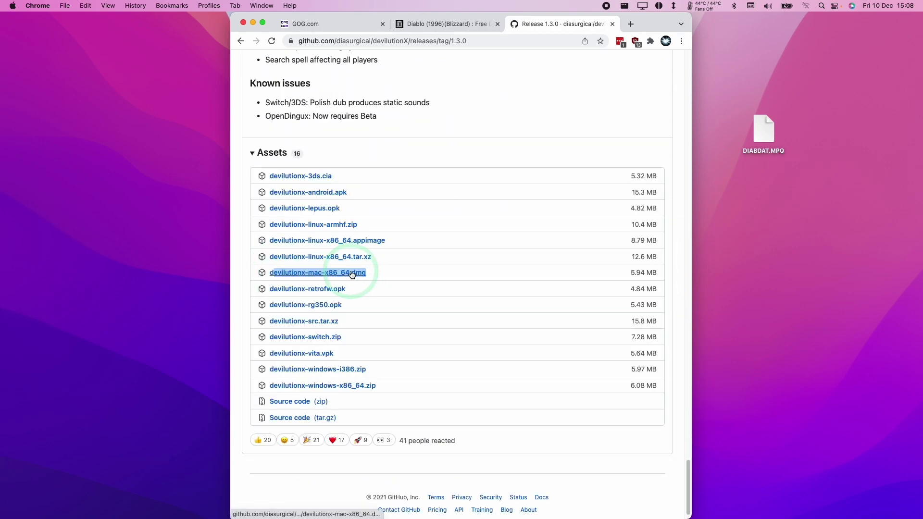
{"action": "left_click", "coordinate": [353, 275]}
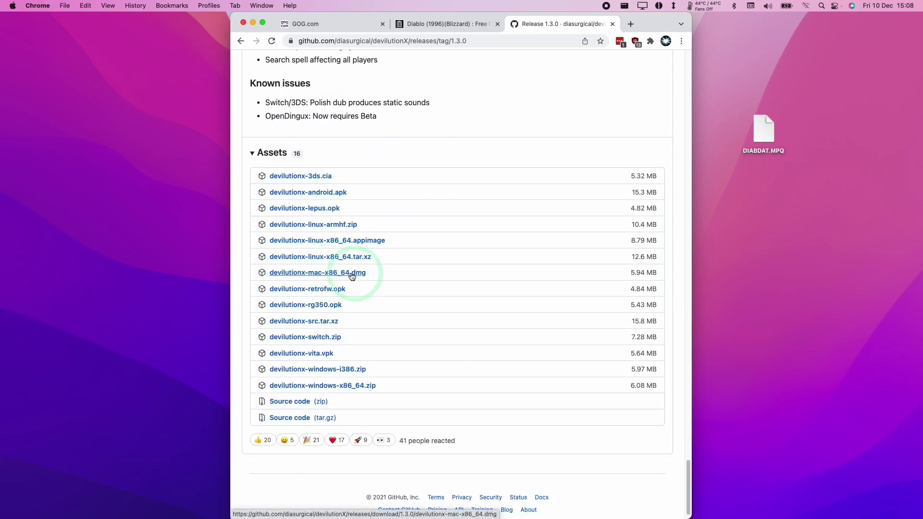
{"action": "left_click", "coordinate": [350, 277]}
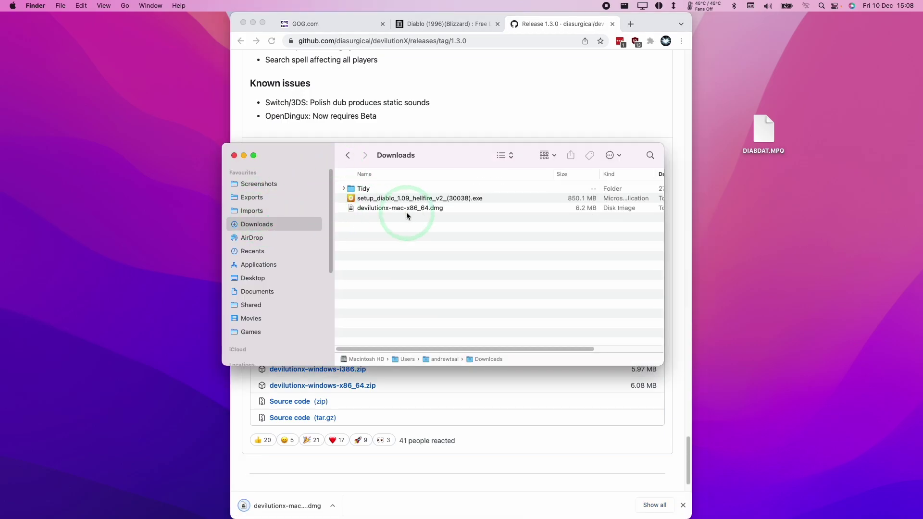
Mount the downloaded devilutionx-mac-x86_64.dmg and copy the devilutionx app into the Applications folder.
{"action": "left_click", "coordinate": [368, 208]}
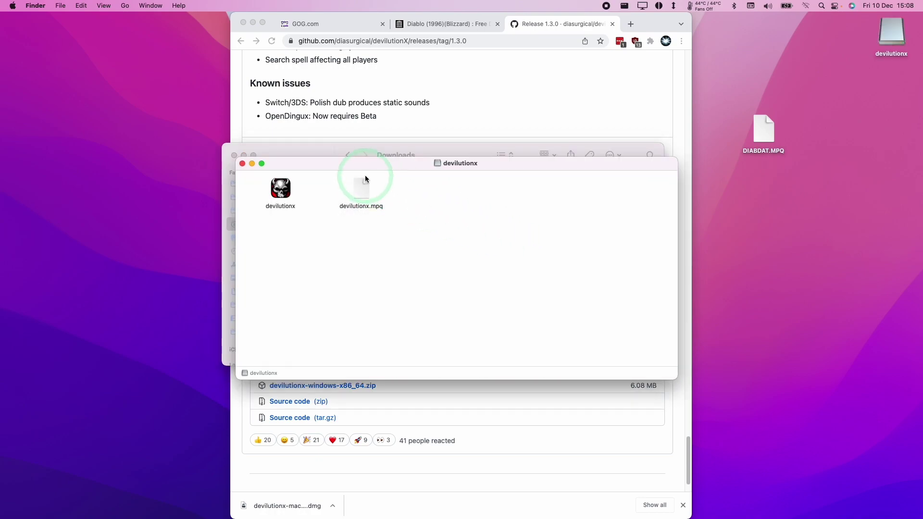
{"action": "left_click_drag", "start_coordinate": [358, 163], "coordinate": [601, 238]}
{"action": "left_click", "coordinate": [528, 268]}
{"action": "left_click_drag", "start_coordinate": [528, 269], "coordinate": [282, 270]}
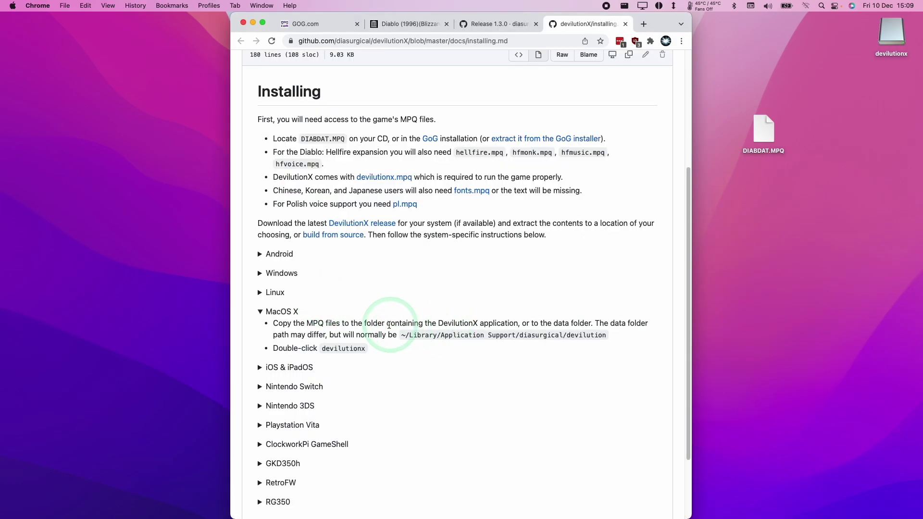
Switch to Finder and open the Application Support folder inside the user's Library.
{"action": "left_click", "coordinate": [755, 132]}
{"action": "left_click", "coordinate": [765, 152]}
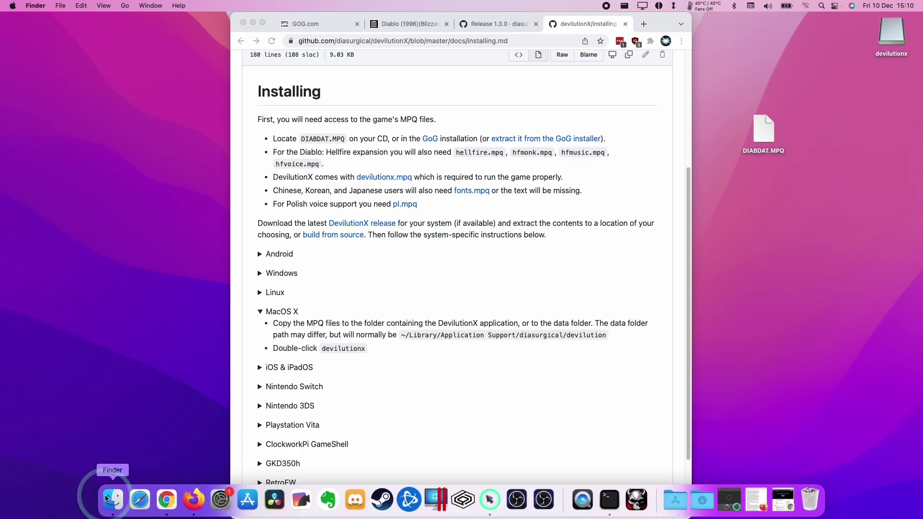
{"action": "left_click", "coordinate": [105, 498]}
{"action": "left_click", "coordinate": [126, 5]}
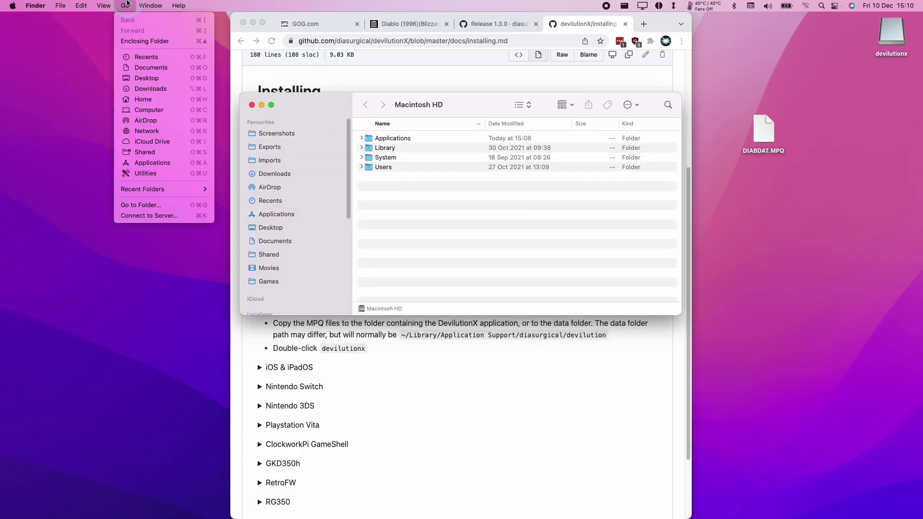
{"action": "key", "text": "alt"}
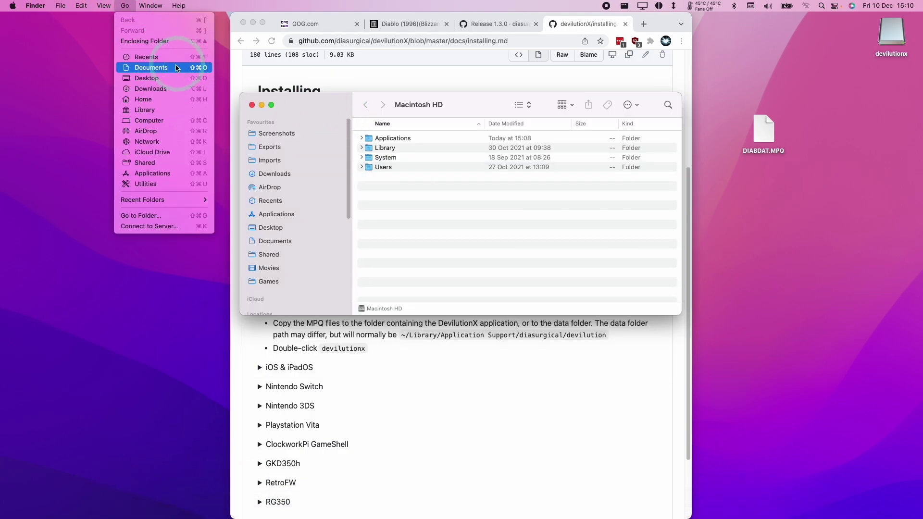
{"action": "left_click", "coordinate": [172, 104]}
{"action": "left_click", "coordinate": [387, 159]}
{"action": "double_click", "coordinate": [385, 159]}
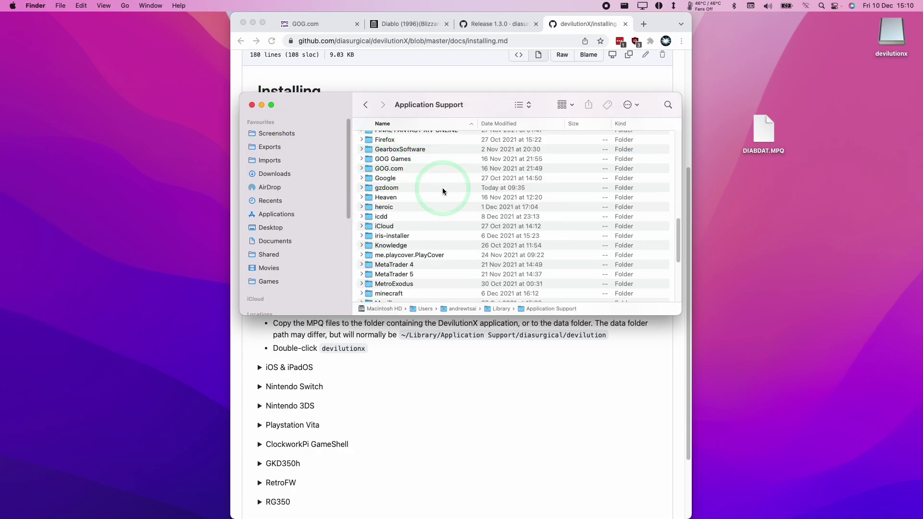
Open the devilution folder inside diasurgical and move DIABDAT.MPQ from the desktop into it.
{"action": "key", "text": "d"}
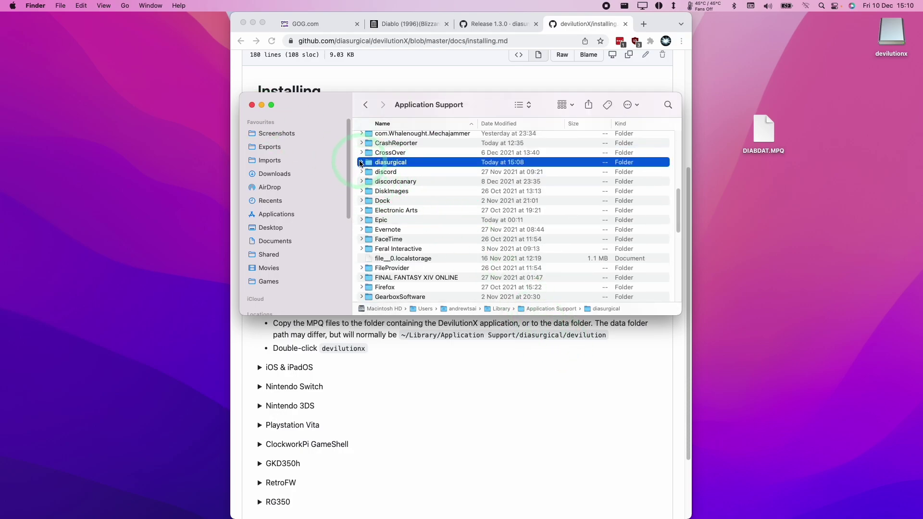
{"action": "left_click", "coordinate": [361, 162]}
{"action": "left_click", "coordinate": [373, 173]}
{"action": "left_click", "coordinate": [369, 172]}
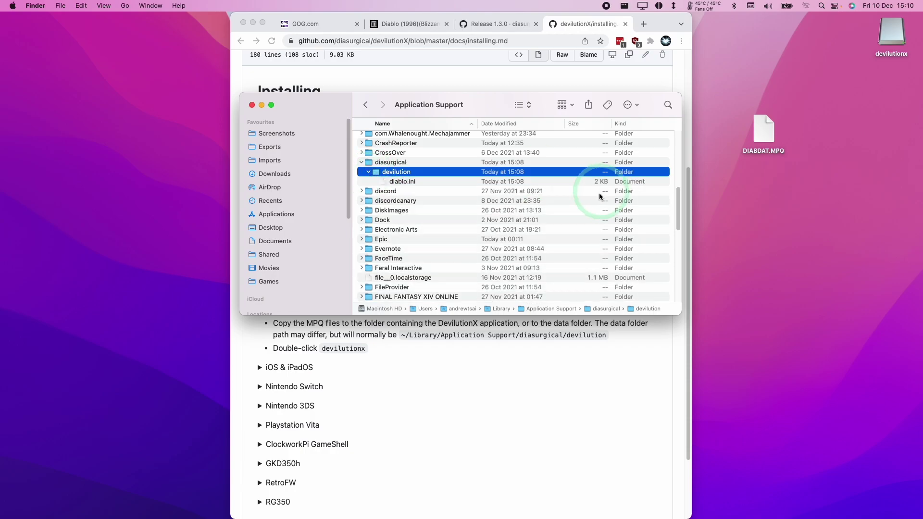
{"action": "double_click", "coordinate": [447, 177]}
{"action": "left_click_drag", "start_coordinate": [763, 132], "coordinate": [478, 207]}
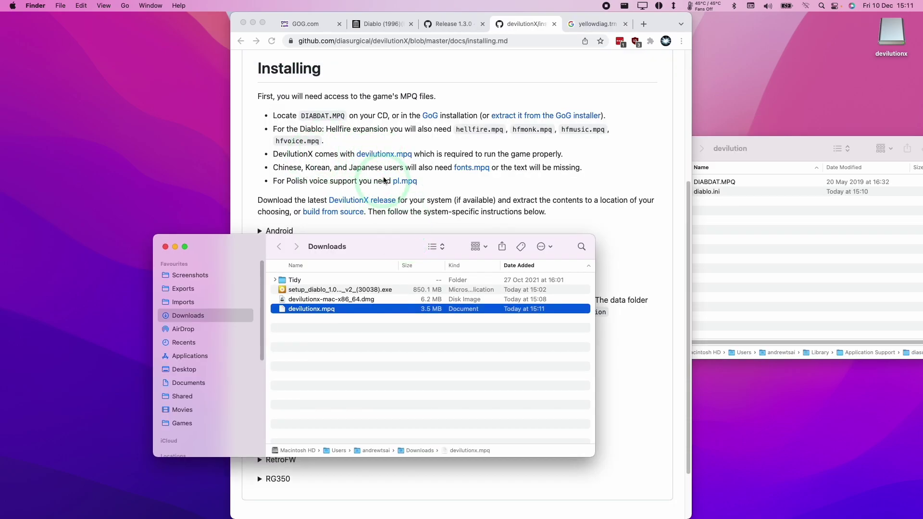
Move devilutionx.mpq from the Downloads folder into the devilution data folder.
{"action": "left_click", "coordinate": [338, 312]}
{"action": "left_click_drag", "start_coordinate": [748, 216], "coordinate": [759, 192]}
{"action": "left_click", "coordinate": [755, 140]}
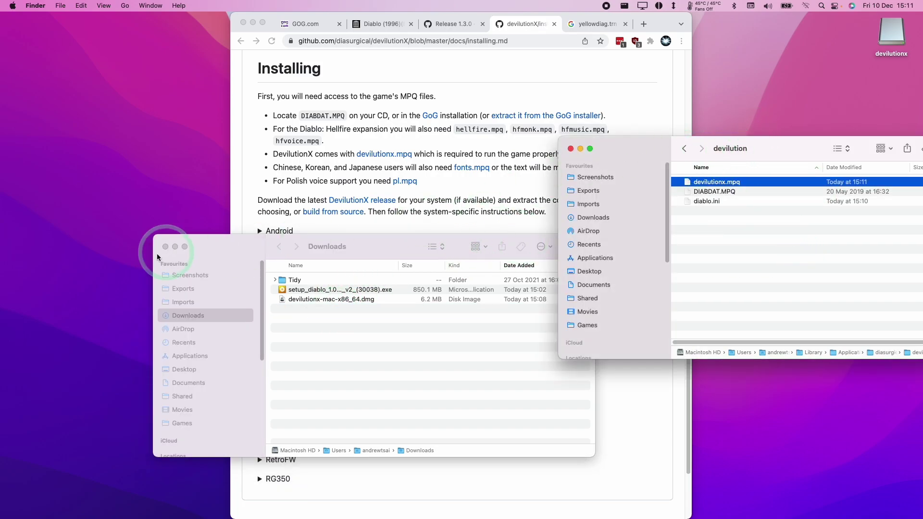
Examine the installation guide's notes on extra MPQ files for Chinese, Korean, Japanese and Polish users.
{"action": "left_click", "coordinate": [273, 169]}
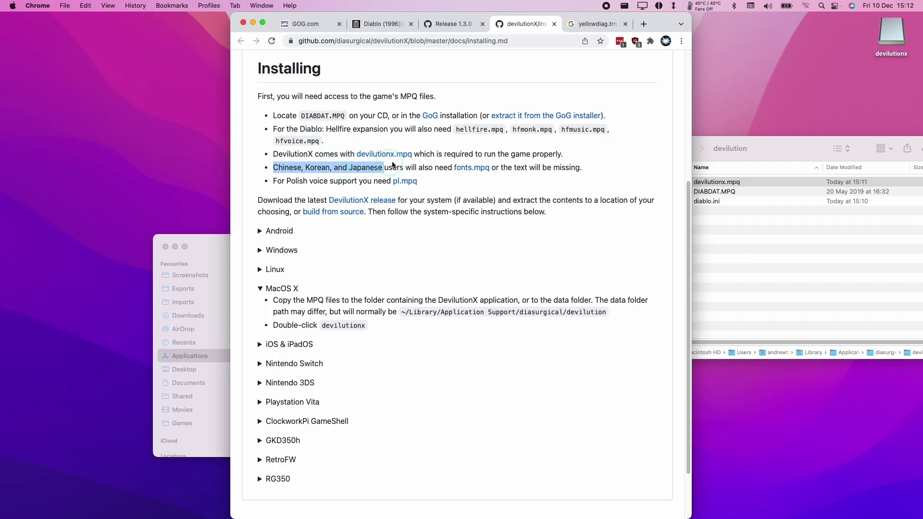
{"action": "left_click_drag", "start_coordinate": [393, 165], "coordinate": [471, 170]}
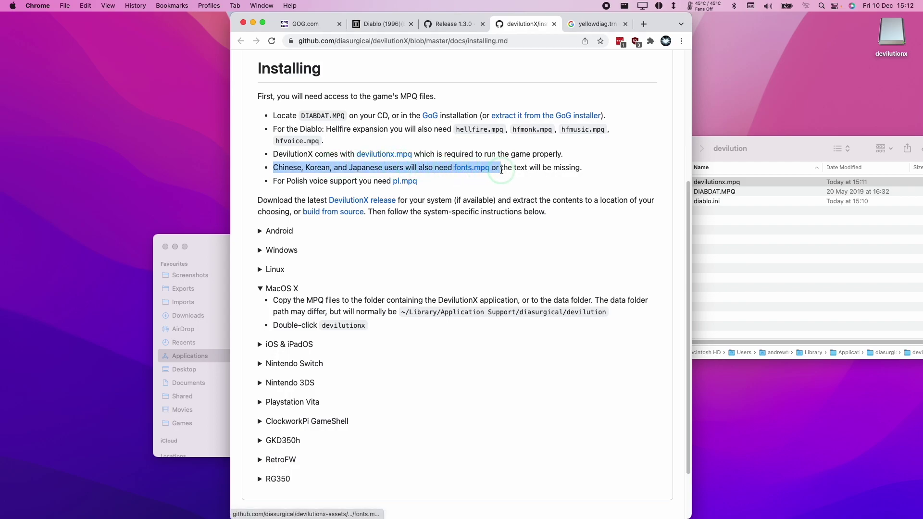
{"action": "left_click", "coordinate": [519, 187]}
{"action": "left_click_drag", "start_coordinate": [282, 183], "coordinate": [317, 181]}
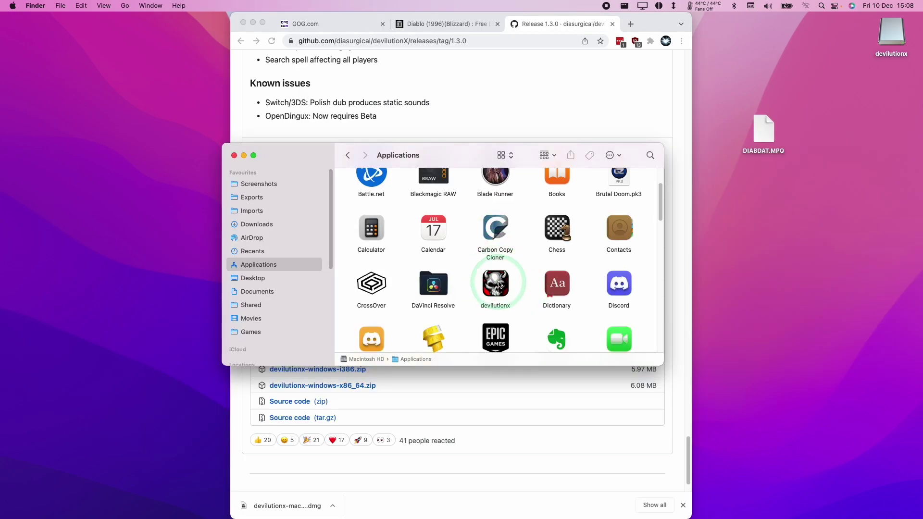
Launch devilutionx from the Applications folder, overriding the macOS unverified developer block.
{"action": "left_click", "coordinate": [498, 286]}
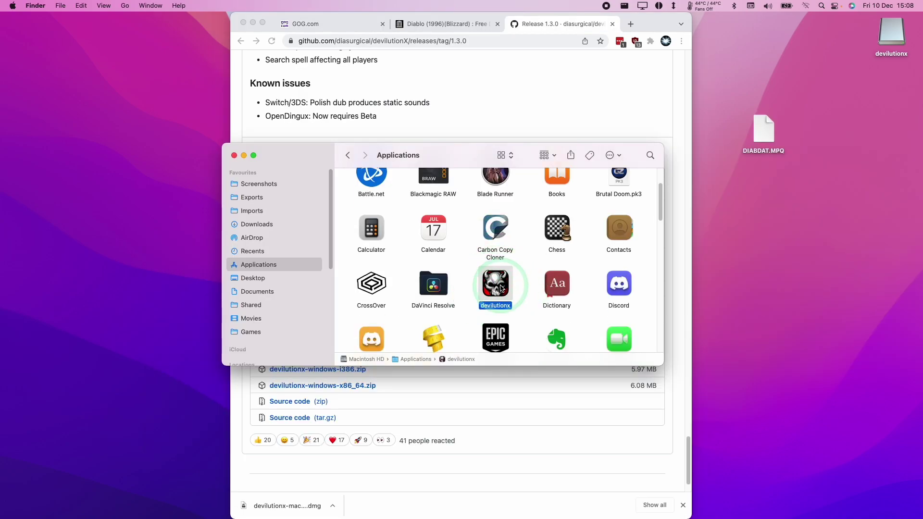
{"action": "double_click", "coordinate": [502, 287]}
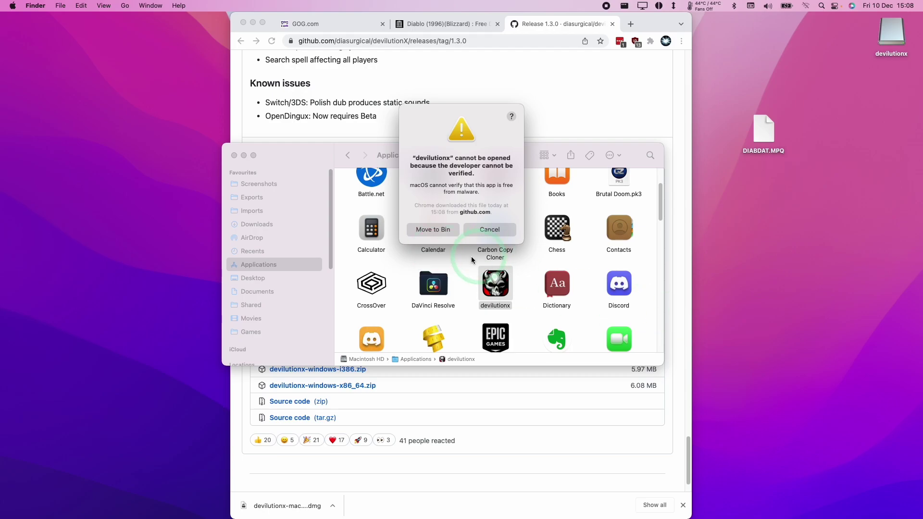
{"action": "left_click", "coordinate": [489, 230]}
{"action": "right_click", "coordinate": [495, 289]}
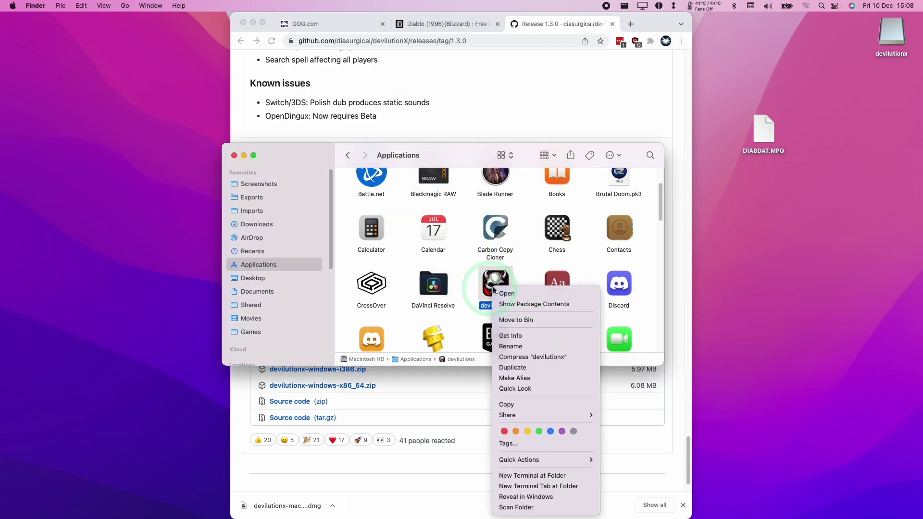
{"action": "left_click", "coordinate": [510, 294]}
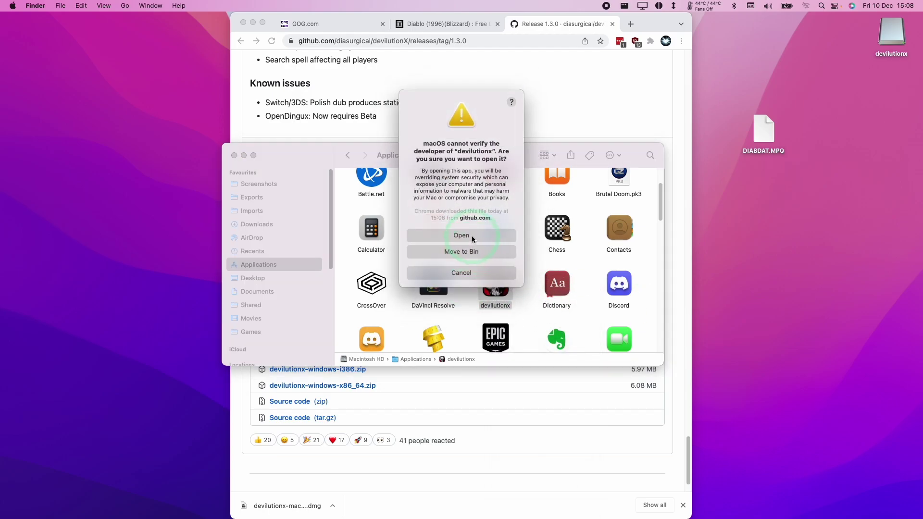
{"action": "left_click", "coordinate": [461, 236]}
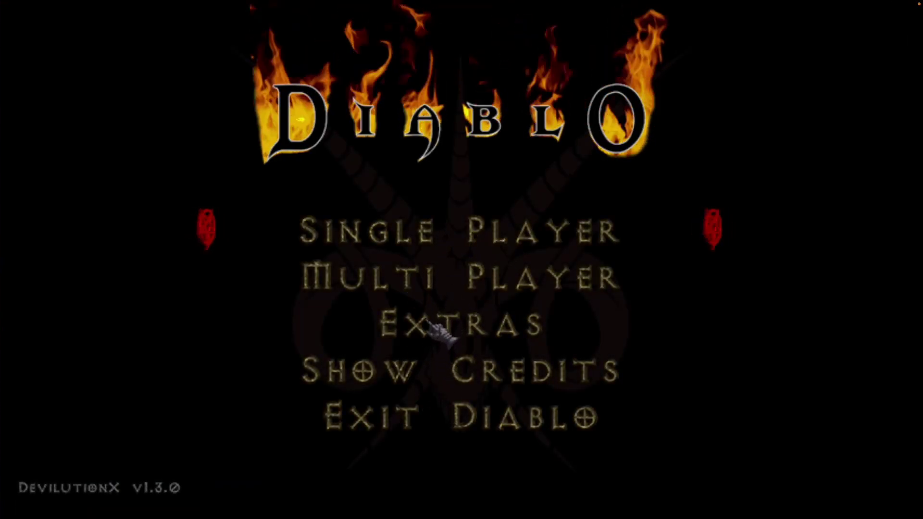
Switch to Chrome and download devilutionx-1.2.1-mac-arm64.dmg.zip from the last comment in the Apple Silicon build discussion.
{"action": "key", "text": "ctrl+Left"}
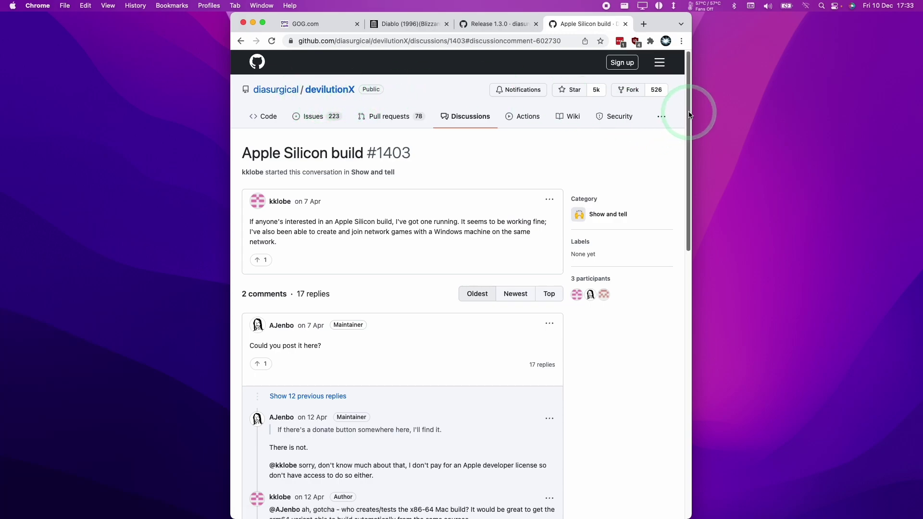
{"action": "left_click_drag", "start_coordinate": [689, 115], "coordinate": [662, 369]}
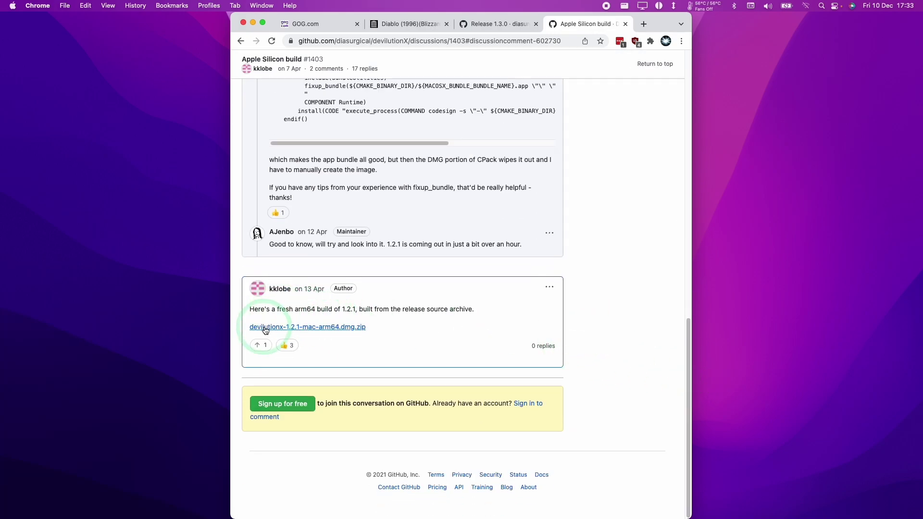
{"action": "left_click", "coordinate": [426, 40]}
{"action": "left_click", "coordinate": [511, 241]}
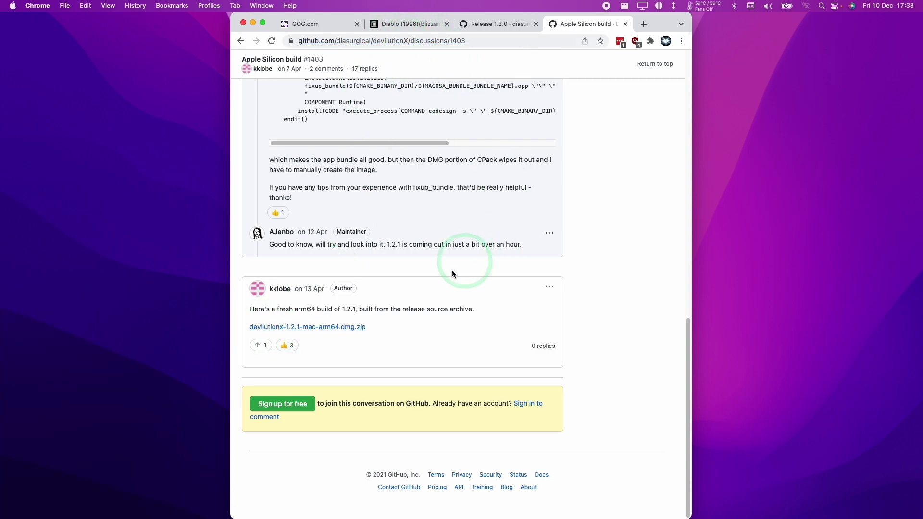
{"action": "left_click", "coordinate": [310, 328]}
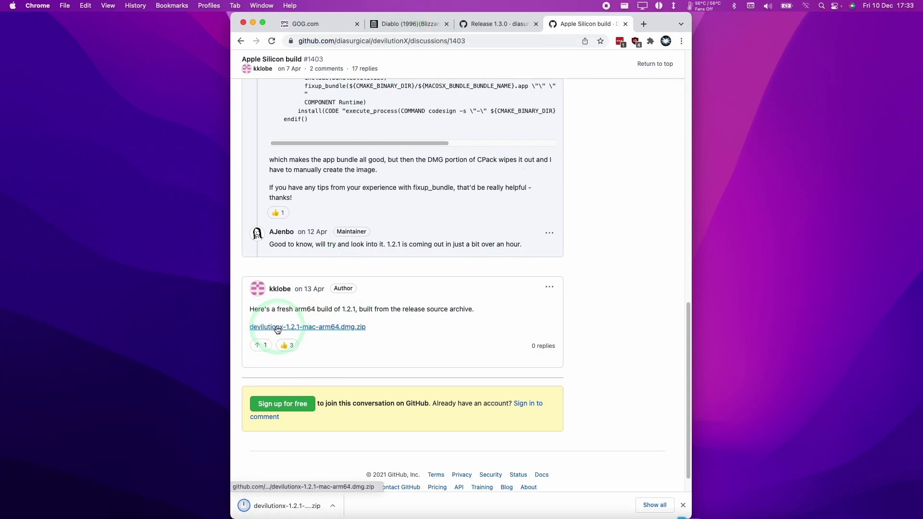
Open the downloaded arm64 archive and mount the disk image it contains.
{"action": "left_click", "coordinate": [291, 492]}
{"action": "left_click", "coordinate": [291, 495]}
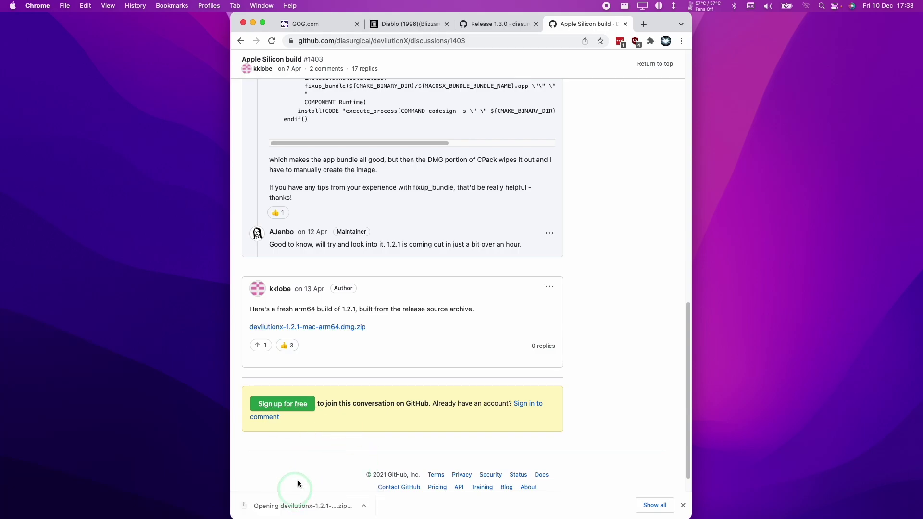
{"action": "left_click", "coordinate": [347, 307]}
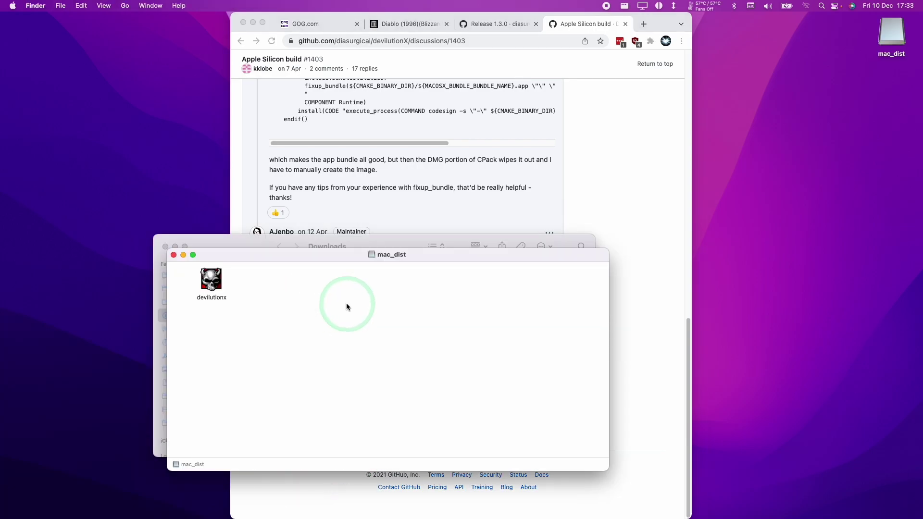
Try to launch devilutionx from the mac_dist disk image, and open its file information to check the application kind and version.
{"action": "double_click", "coordinate": [216, 286]}
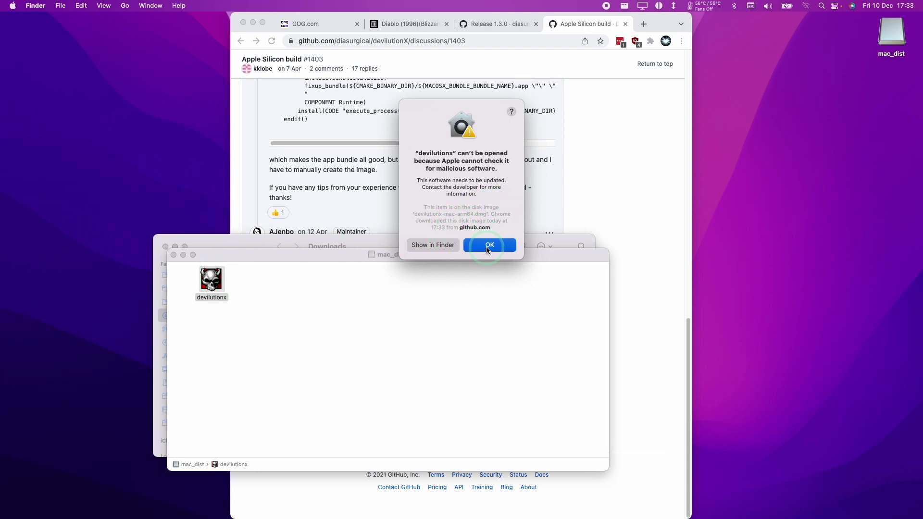
{"action": "left_click", "coordinate": [486, 247]}
{"action": "left_click", "coordinate": [227, 278]}
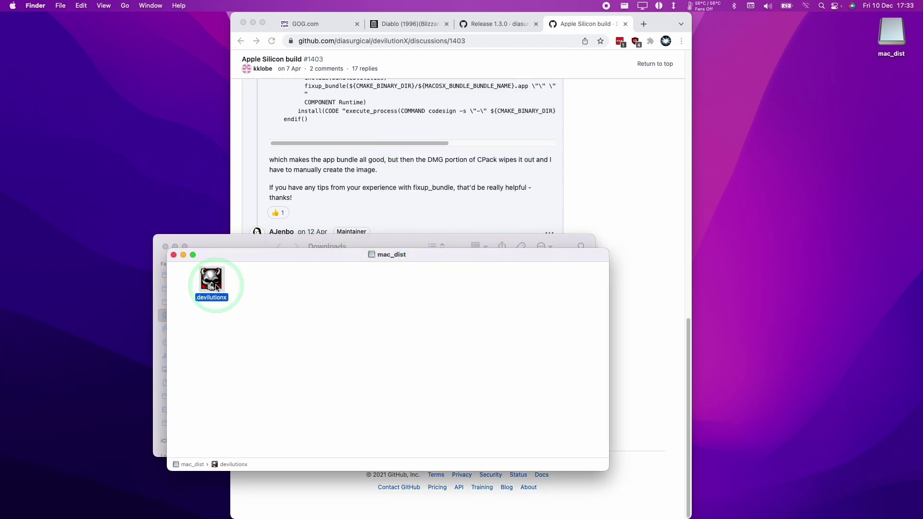
{"action": "right_click", "coordinate": [216, 287]}
{"action": "left_click", "coordinate": [241, 317]}
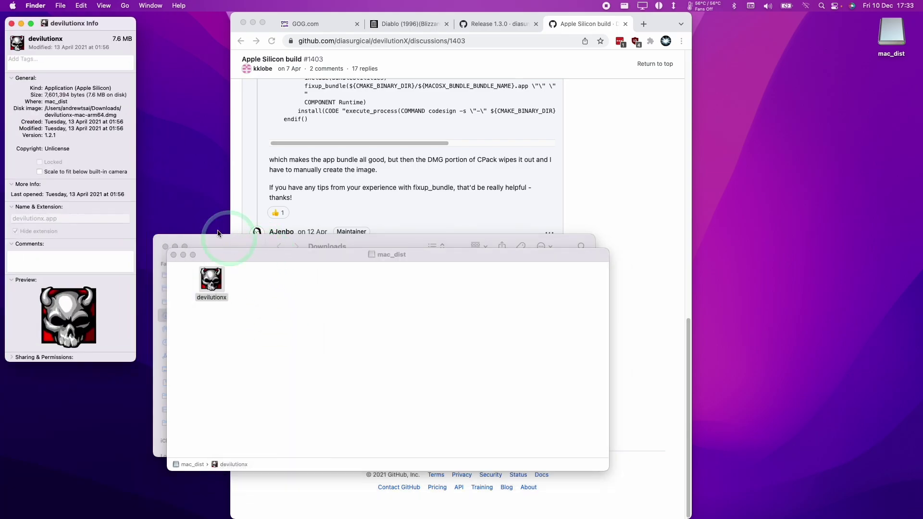
{"action": "left_click", "coordinate": [118, 145]}
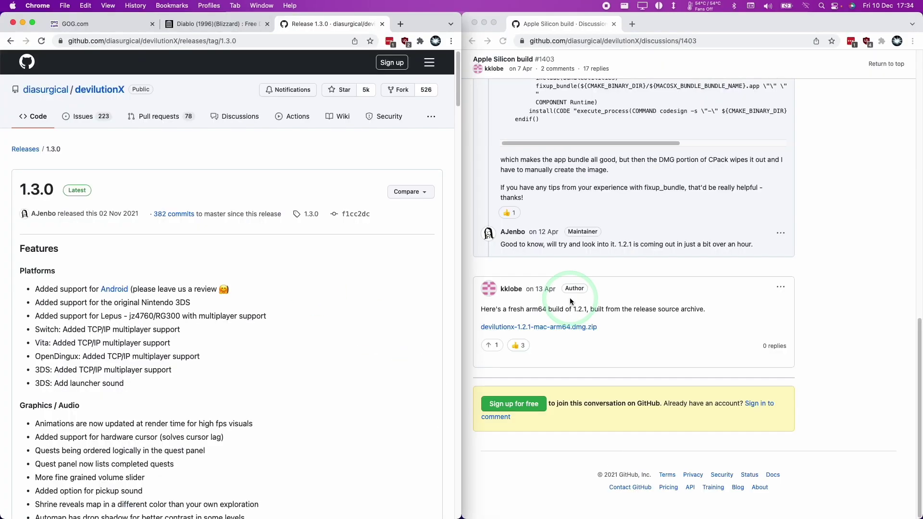
Compare the version, release date and Mac assets on the 1.3.0 release page with the arm64 build in the Apple Silicon discussion.
{"action": "left_click", "coordinate": [624, 327]}
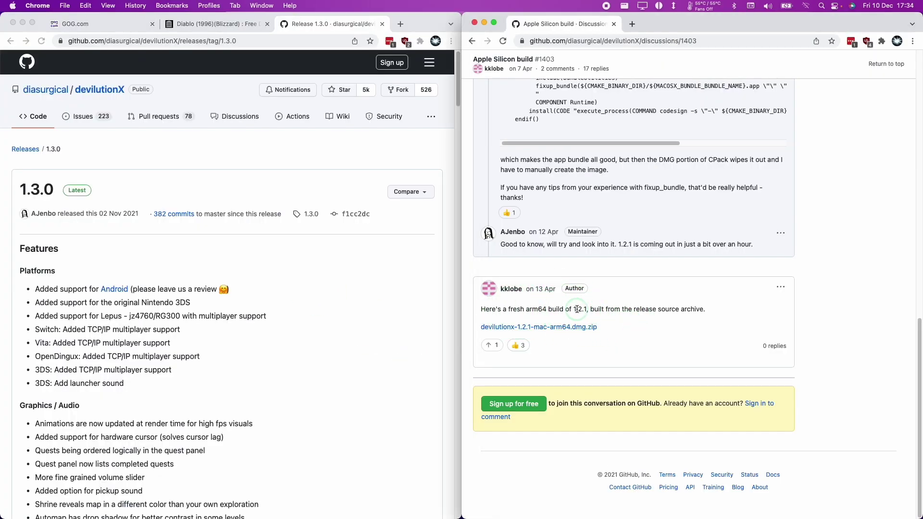
{"action": "left_click", "coordinate": [38, 189]}
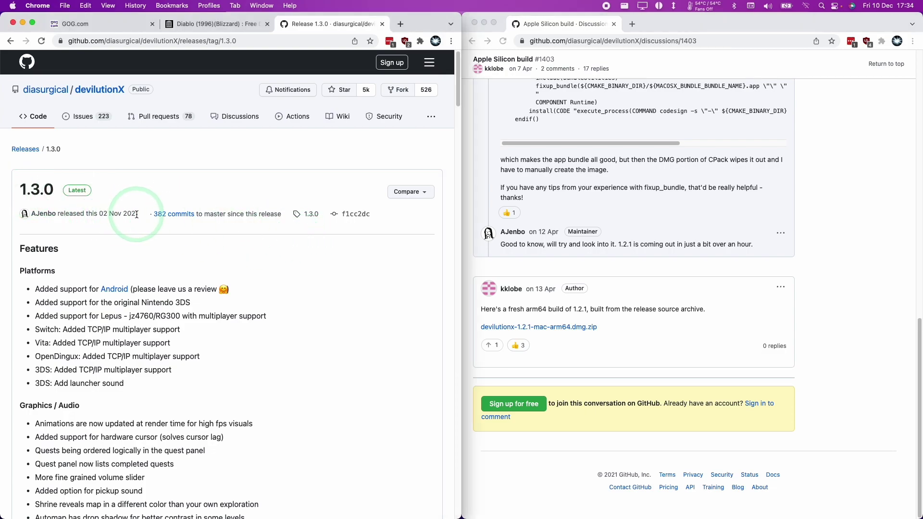
{"action": "left_click", "coordinate": [674, 315]}
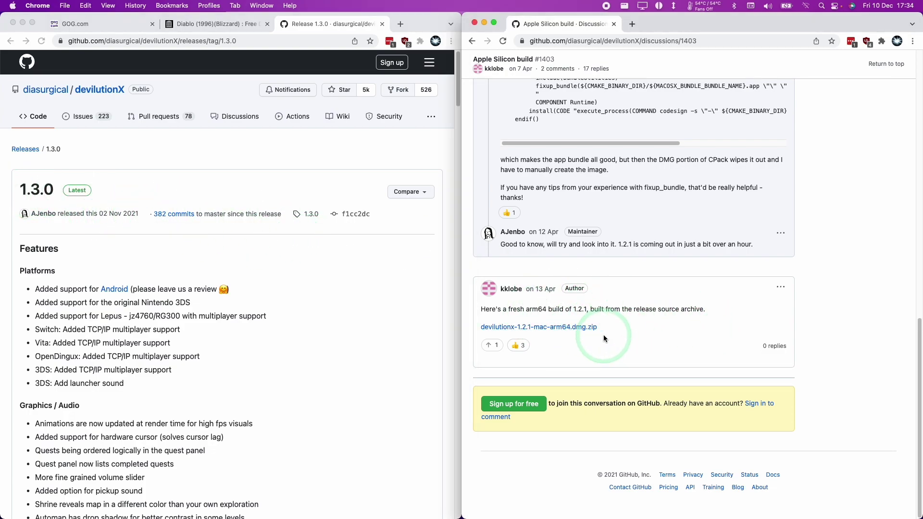
{"action": "left_click_drag", "start_coordinate": [604, 329], "coordinate": [503, 320]}
{"action": "left_click", "coordinate": [482, 314]}
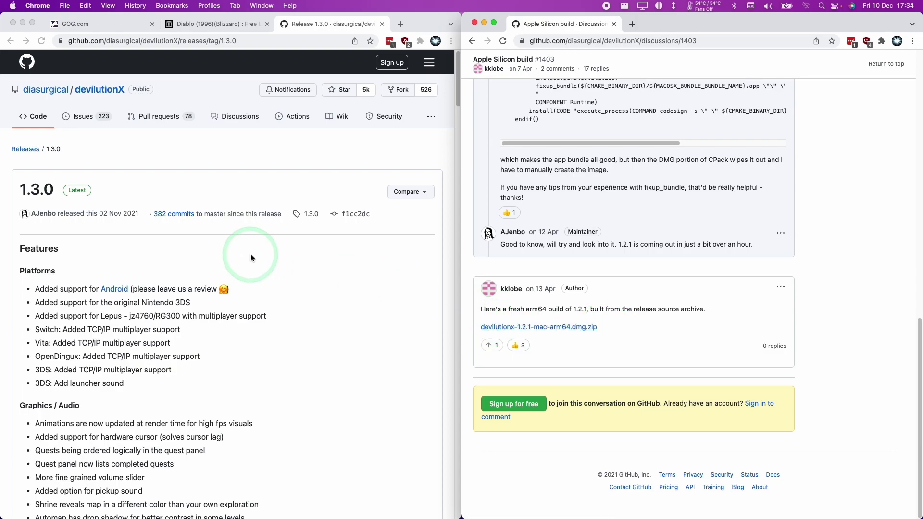
{"action": "left_click", "coordinate": [251, 256]}
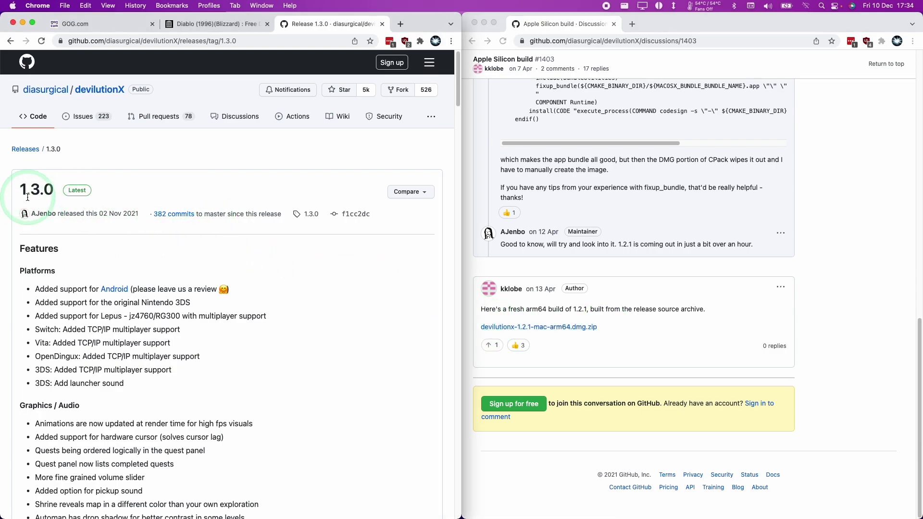
{"action": "scroll", "coordinate": [27, 197], "scroll_direction": "down", "scroll_amount": 5}
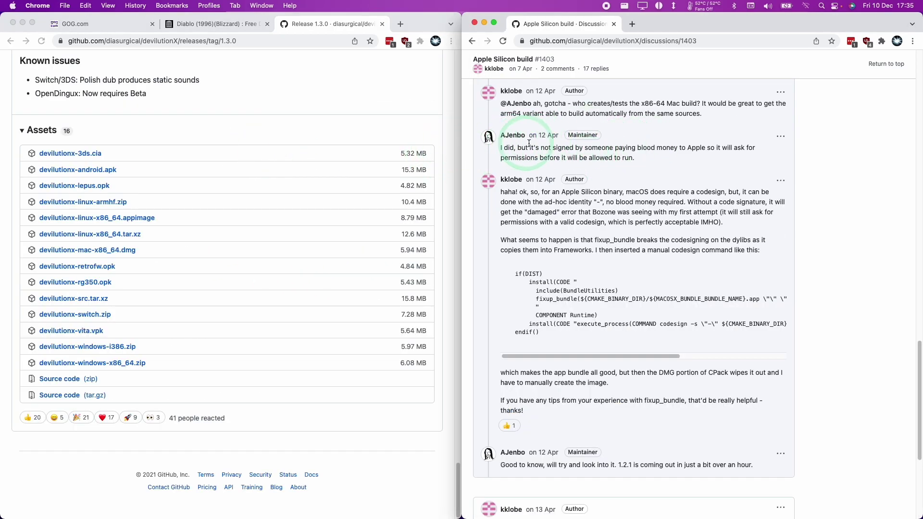
{"action": "left_click", "coordinate": [243, 112]}
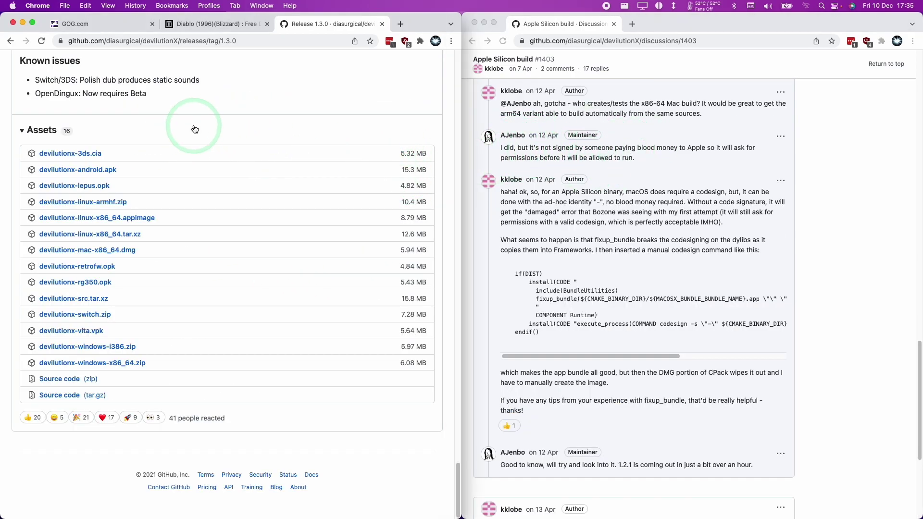
{"action": "left_click", "coordinate": [604, 222]}
{"action": "scroll", "coordinate": [604, 222], "scroll_direction": "down", "scroll_amount": 5}
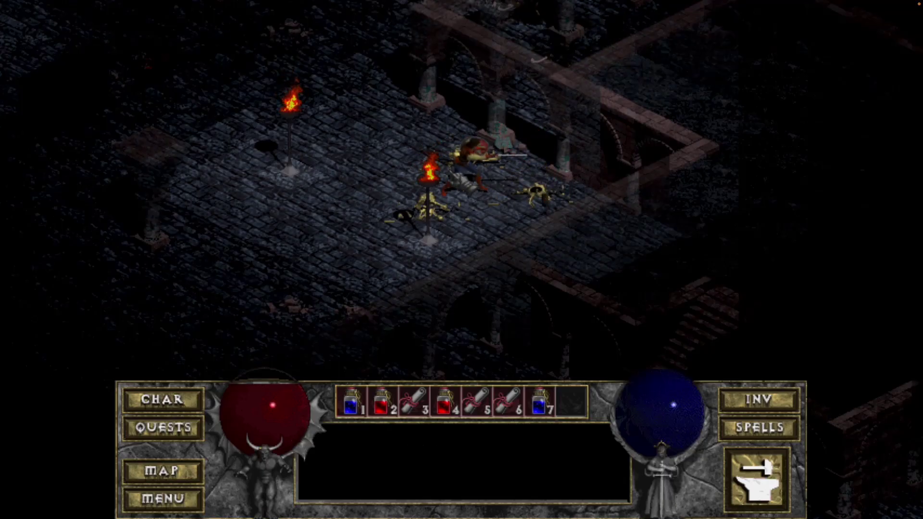
Switch to Diablo and attack the Fallen One beside the stone arches in the dungeon.
{"action": "left_click", "coordinate": [503, 92]}
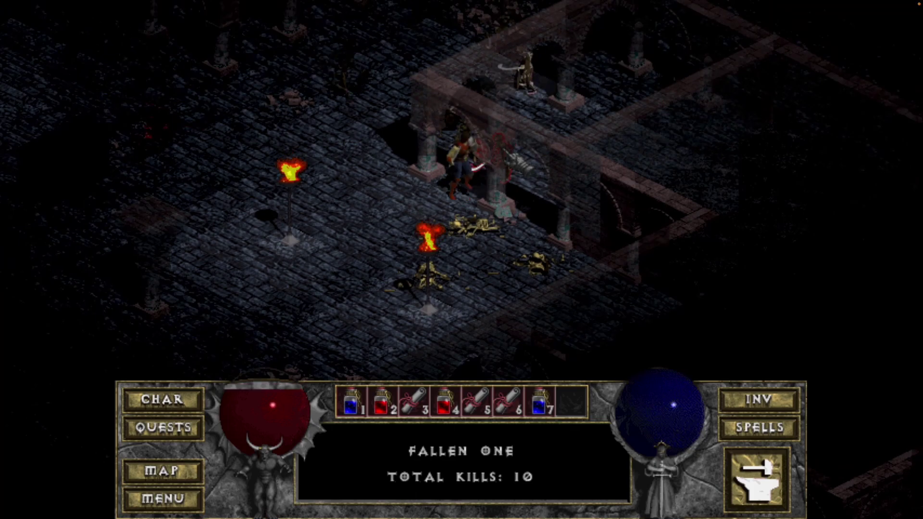
{"action": "left_click", "coordinate": [453, 136]}
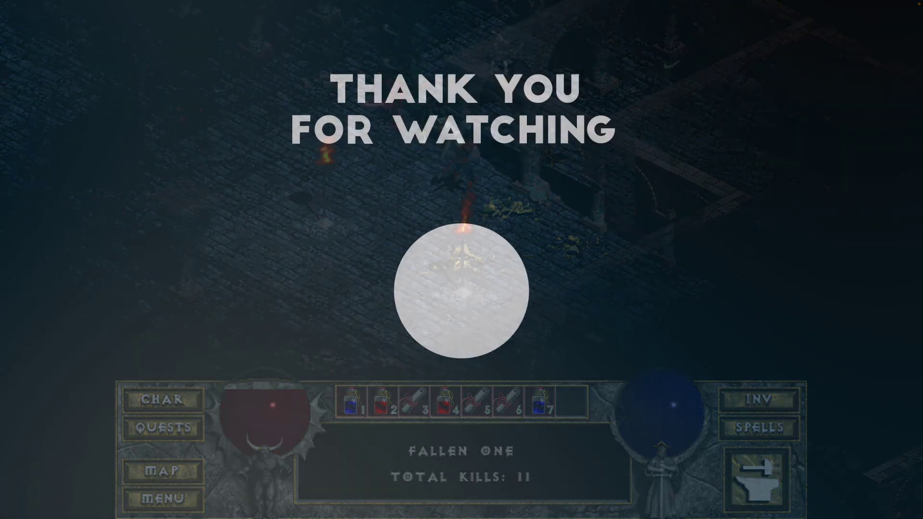